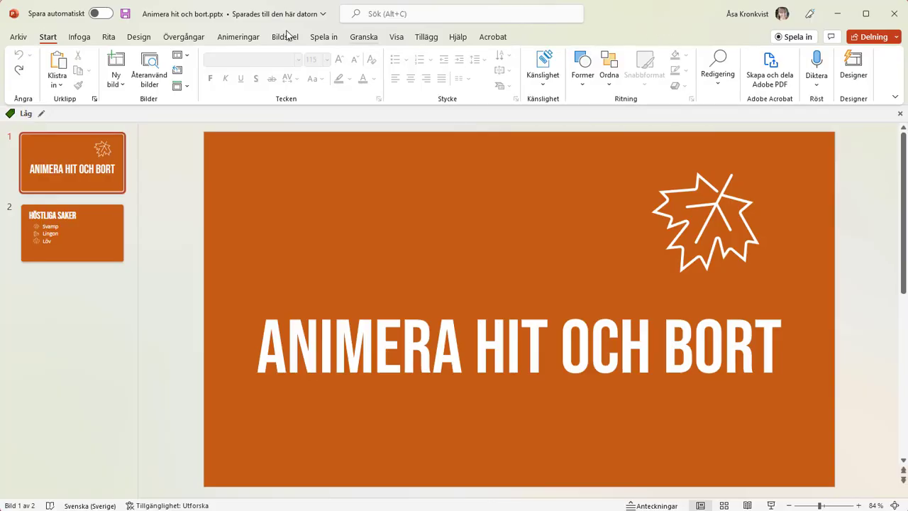
# Step: Switch the ribbon to the Animeringar (Animations) tools for the 'Animera hit och bort' deck
pyautogui.click(249, 39)
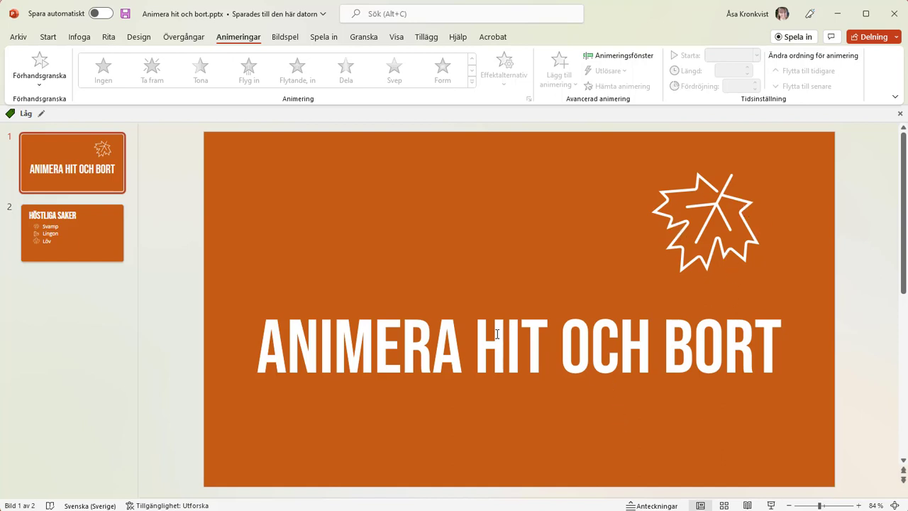
# Step: Give the title ANIMERA HIT OCH BORT a Tona entrance followed by a Flyg ut exit
pyautogui.click(499, 334)
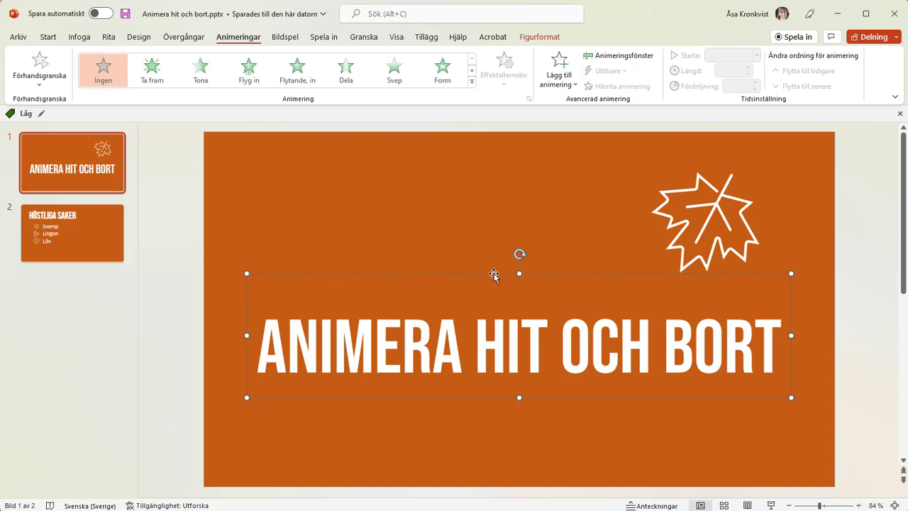
pyautogui.click(201, 71)
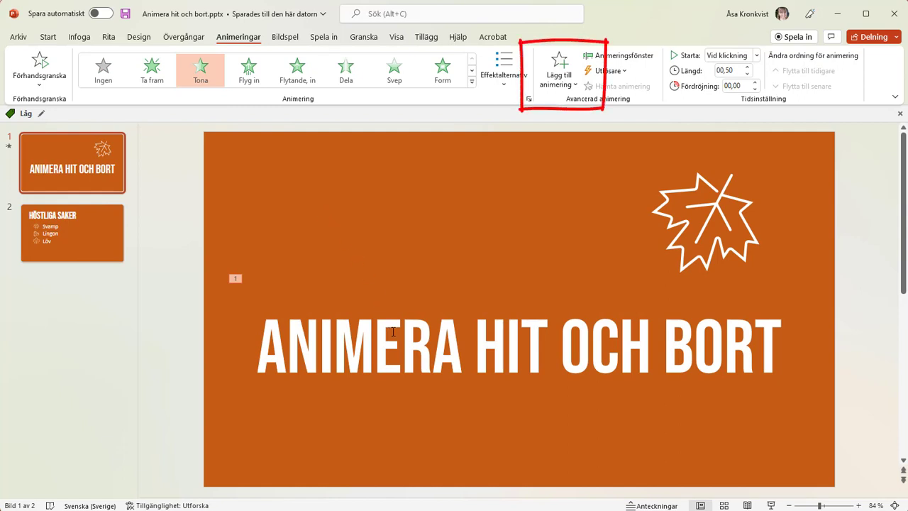
pyautogui.click(559, 78)
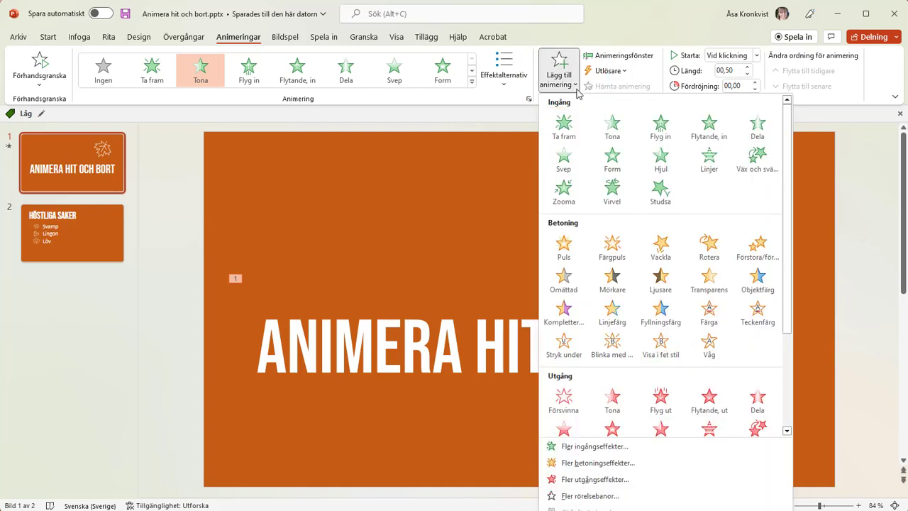
pyautogui.click(662, 397)
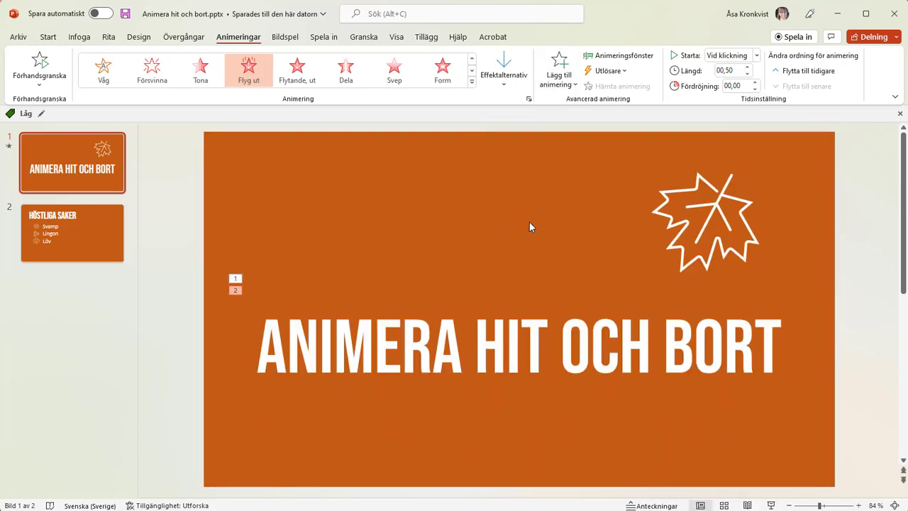
pyautogui.click(715, 209)
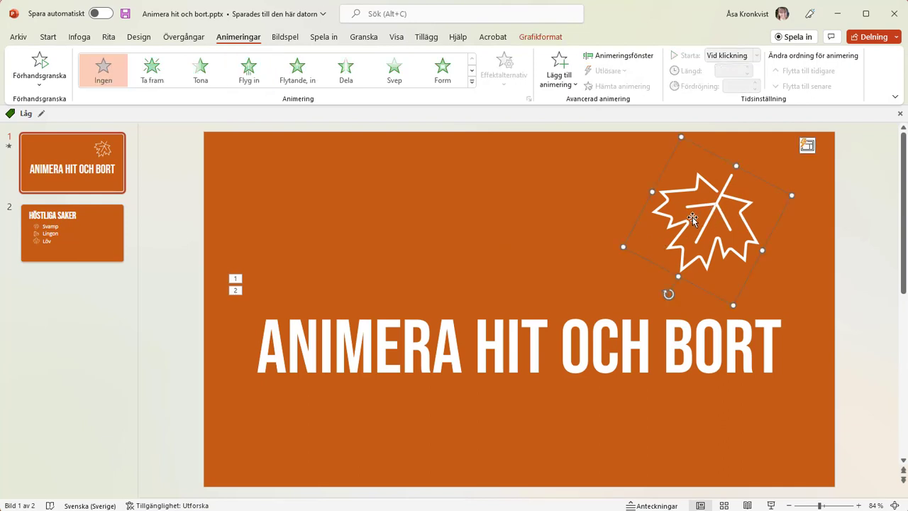
# Step: Draw an Anpassad bana custom motion path carrying the leaf down below the slide
pyautogui.click(790, 505)
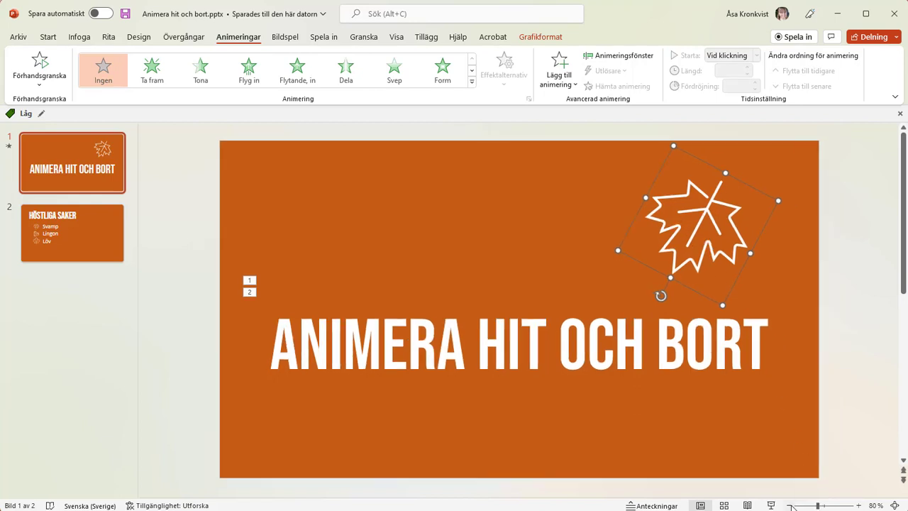
pyautogui.click(789, 505)
pyautogui.click(789, 505)
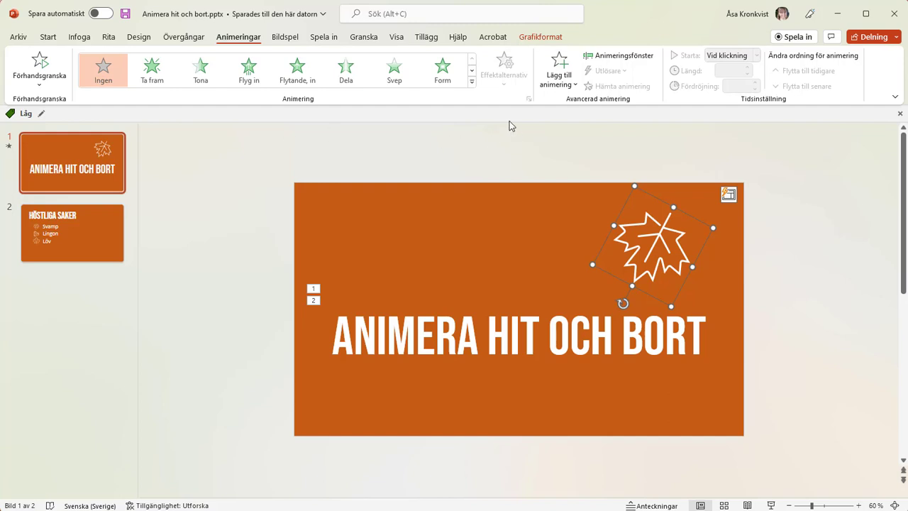
pyautogui.click(472, 81)
pyautogui.scroll(-1, 376, 184)
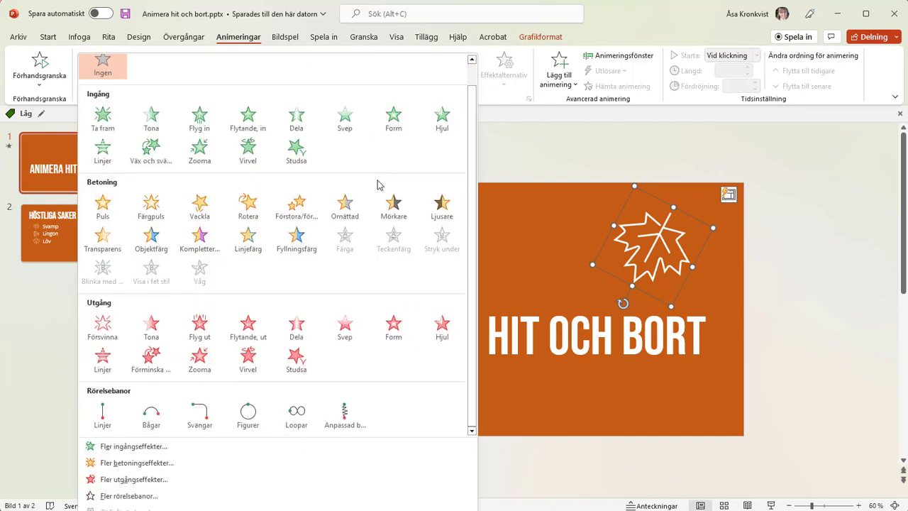
pyautogui.click(343, 413)
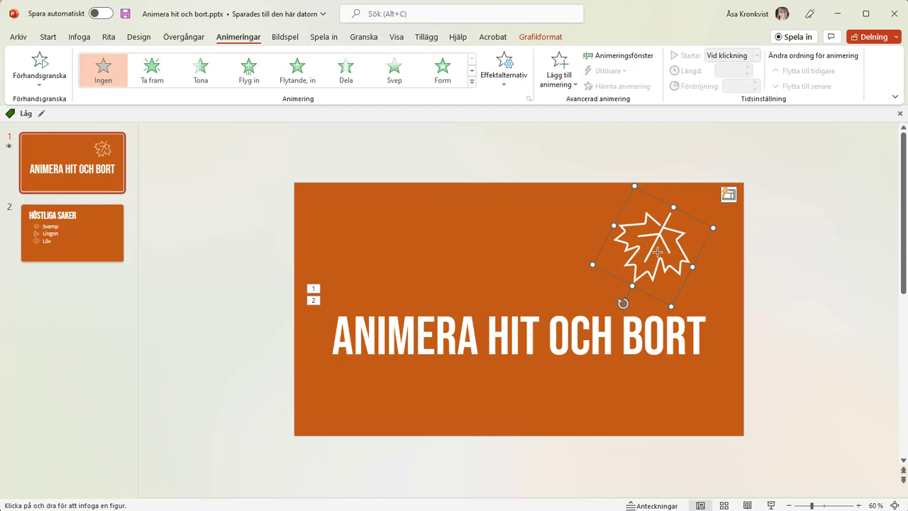
pyautogui.moveTo(627, 264)
pyautogui.mouseDown()
pyautogui.moveTo(678, 447)
pyautogui.moveTo(662, 494)
pyautogui.mouseUp()
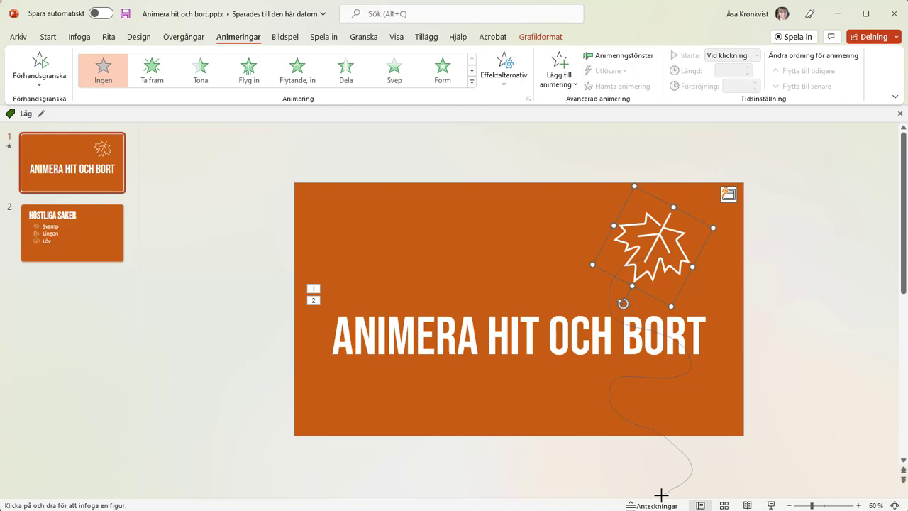
pyautogui.doubleClick(854, 472)
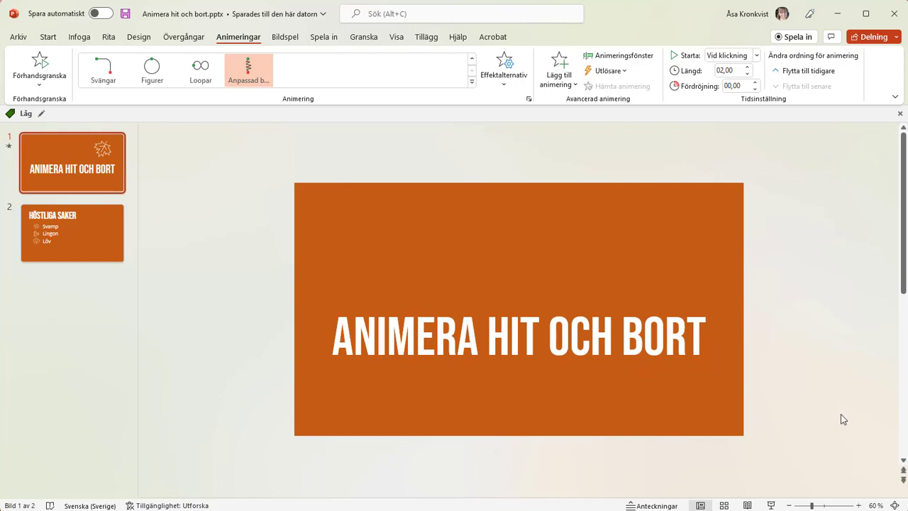
# Step: Lengthen the leaf animation's duration to 02,75
pyautogui.click(748, 67)
pyautogui.click(747, 67)
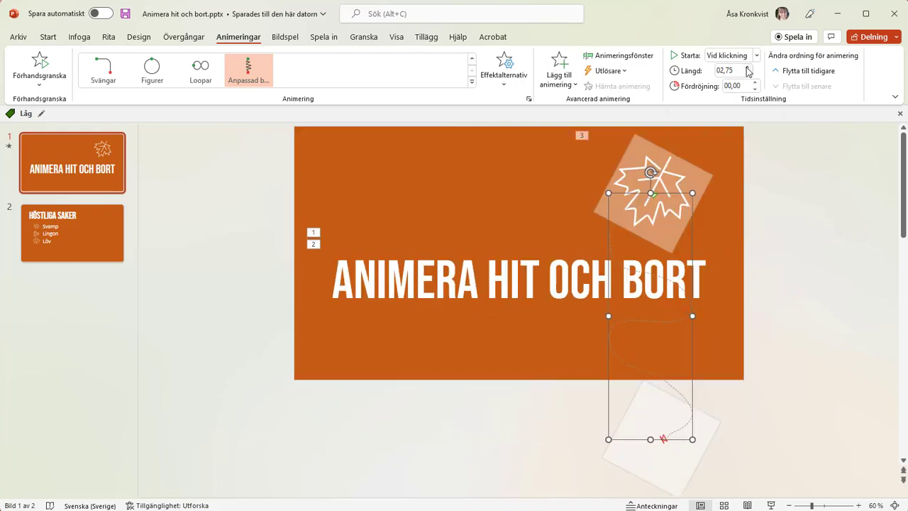
pyautogui.click(747, 67)
pyautogui.click(747, 68)
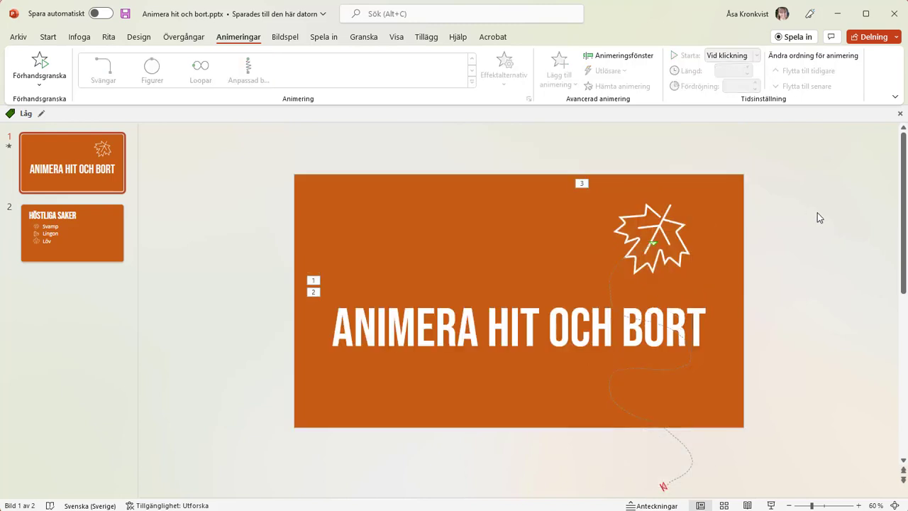
# Step: Preview the title slide's three animations, then go to slide 2 'Höstliga saker'
pyautogui.click(45, 69)
pyautogui.click(89, 231)
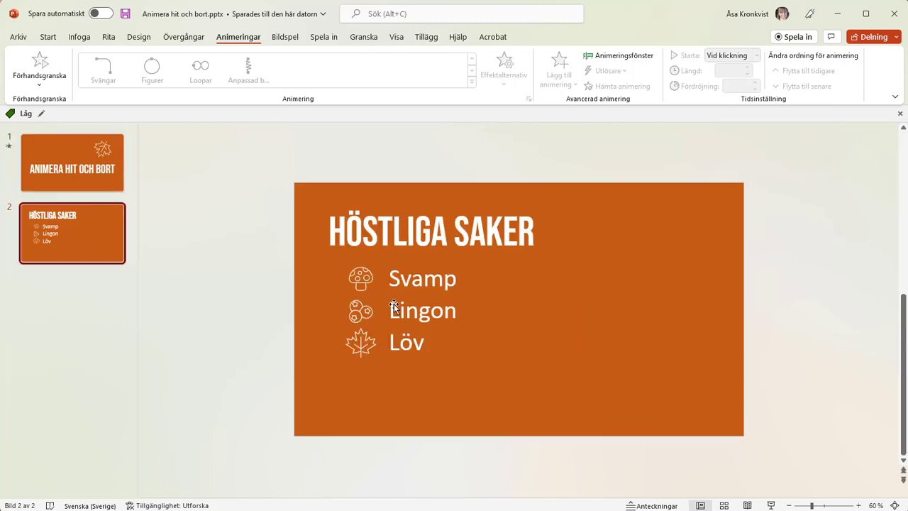
# Step: Apply Tona to the whole list box, keeping the sequence set to Efter stycke
pyautogui.click(427, 307)
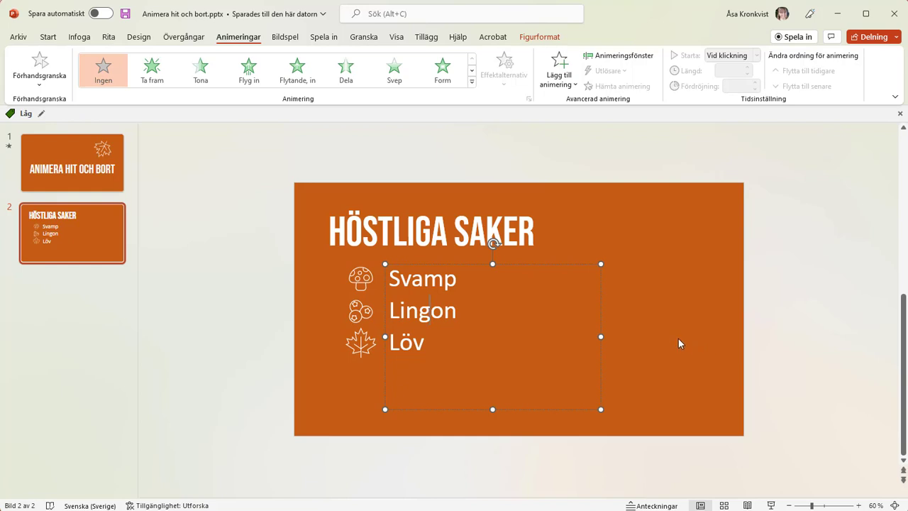
pyautogui.click(565, 264)
pyautogui.click(201, 68)
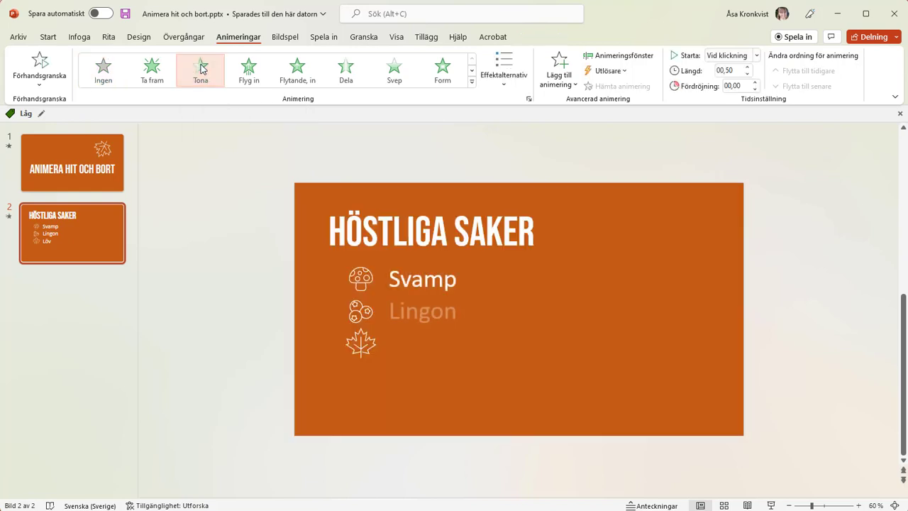
pyautogui.click(507, 91)
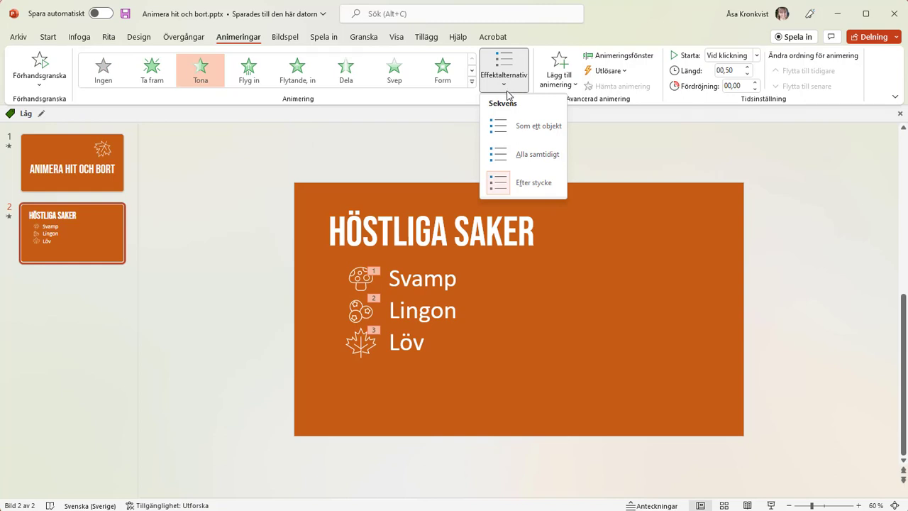
pyautogui.click(606, 169)
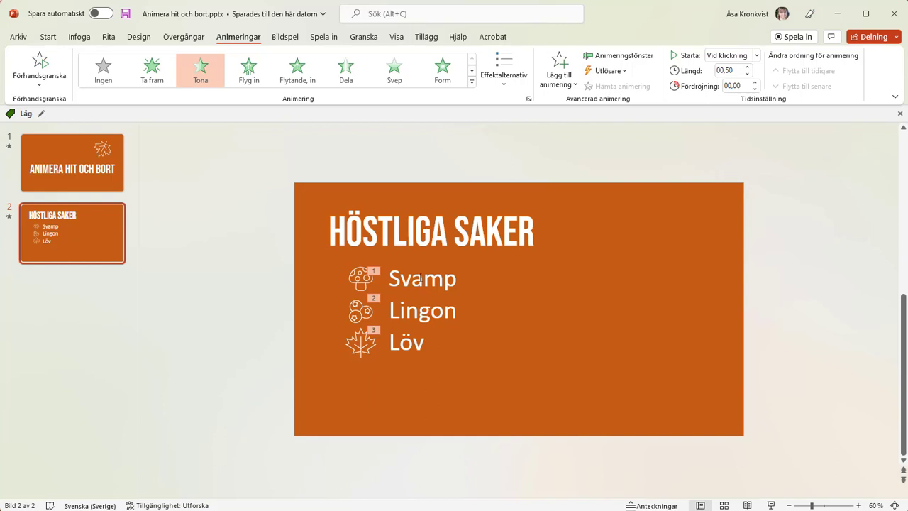
pyautogui.click(423, 278)
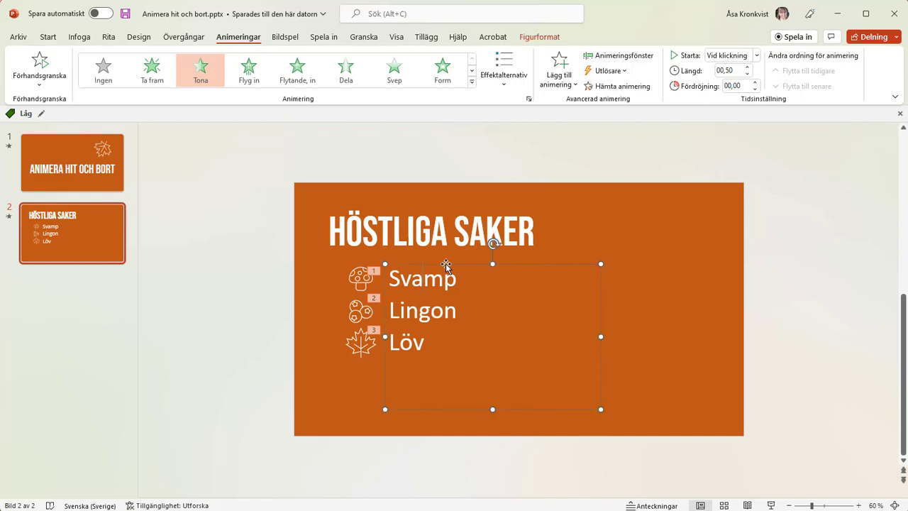
pyautogui.click(569, 85)
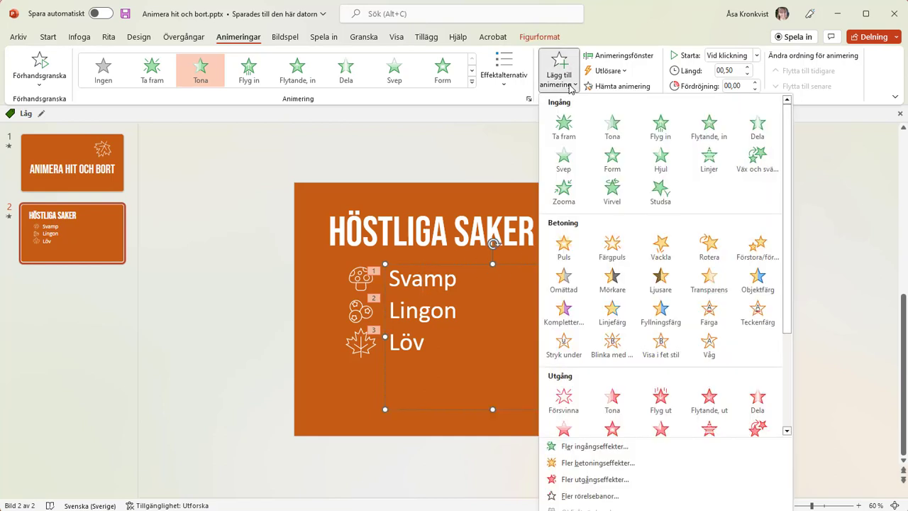
pyautogui.click(615, 400)
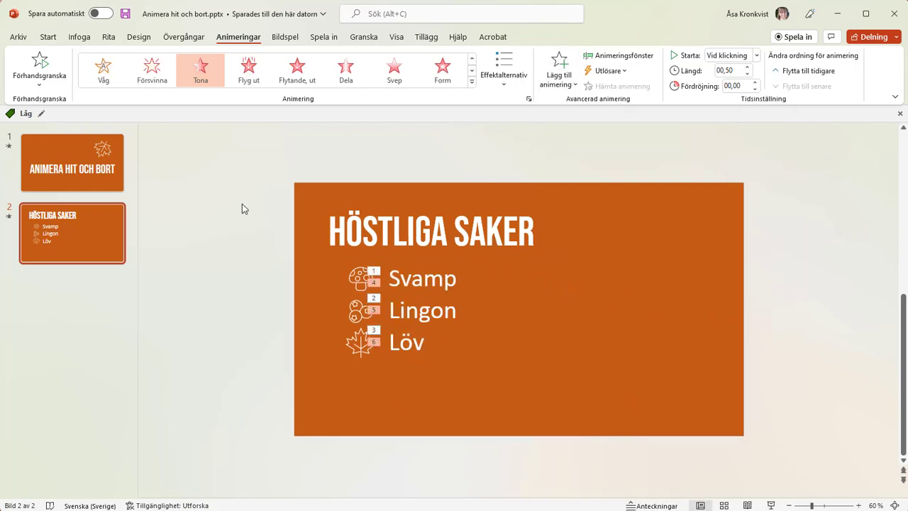
pyautogui.click(44, 64)
# Step: Open the Animation Pane, expand the list into separate animations and widen the pane
pyautogui.click(629, 56)
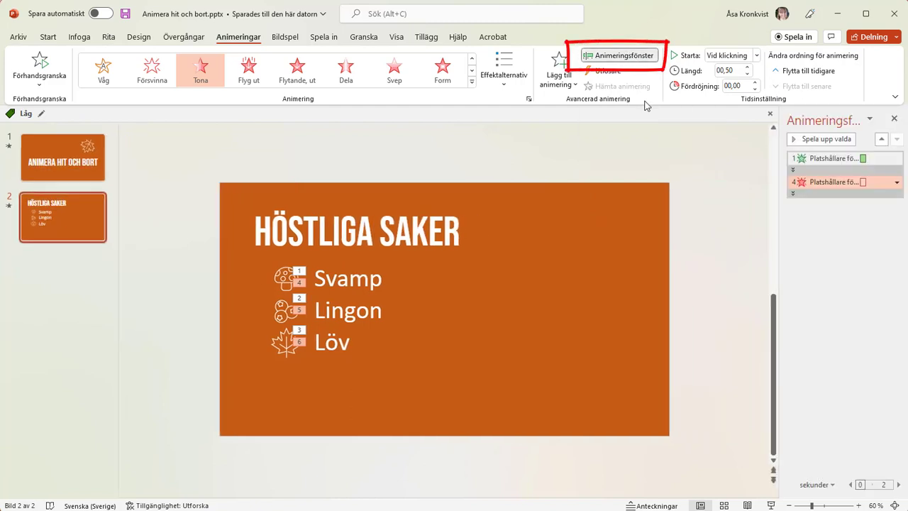
pyautogui.click(794, 170)
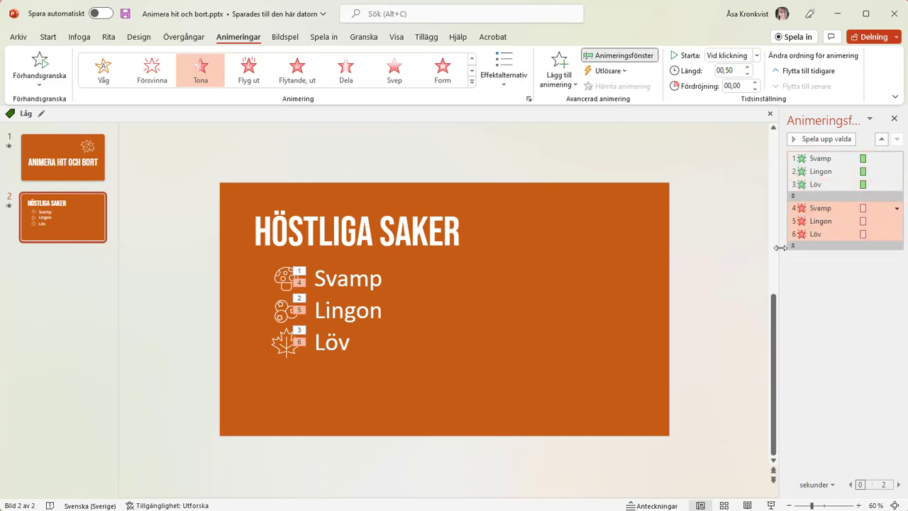
pyautogui.moveTo(779, 248); pyautogui.dragTo(742, 248)
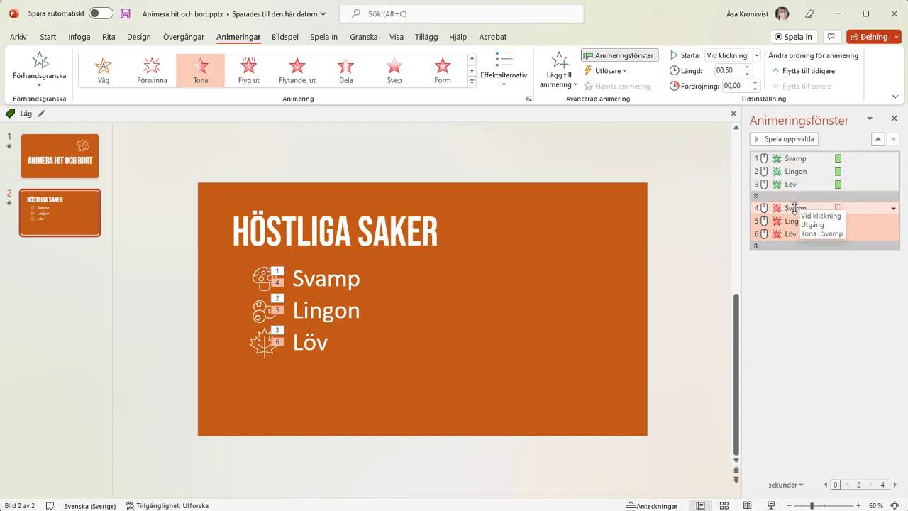
# Step: Reorder so Svamp, Lingon and Löv each fade in then out as steps 1–6, and preview
pyautogui.moveTo(795, 207); pyautogui.dragTo(795, 165)
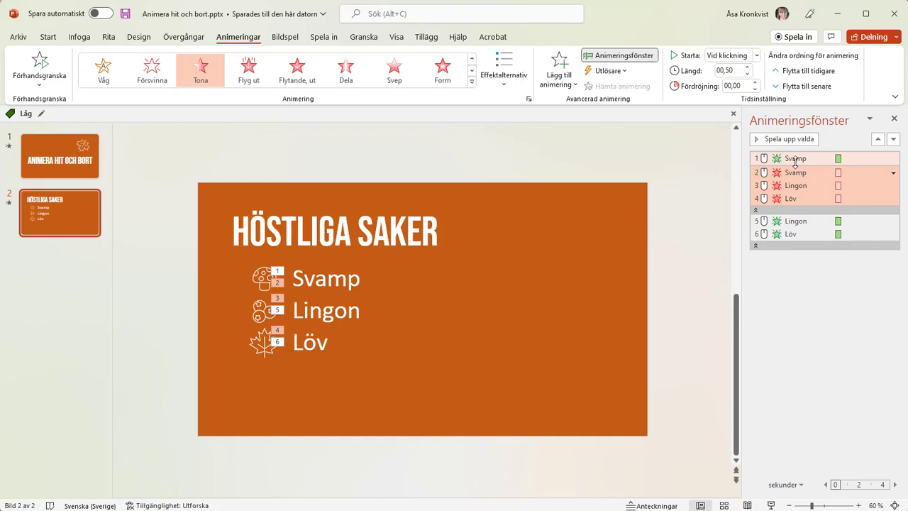
pyautogui.click(789, 222)
pyautogui.moveTo(790, 222); pyautogui.dragTo(795, 183)
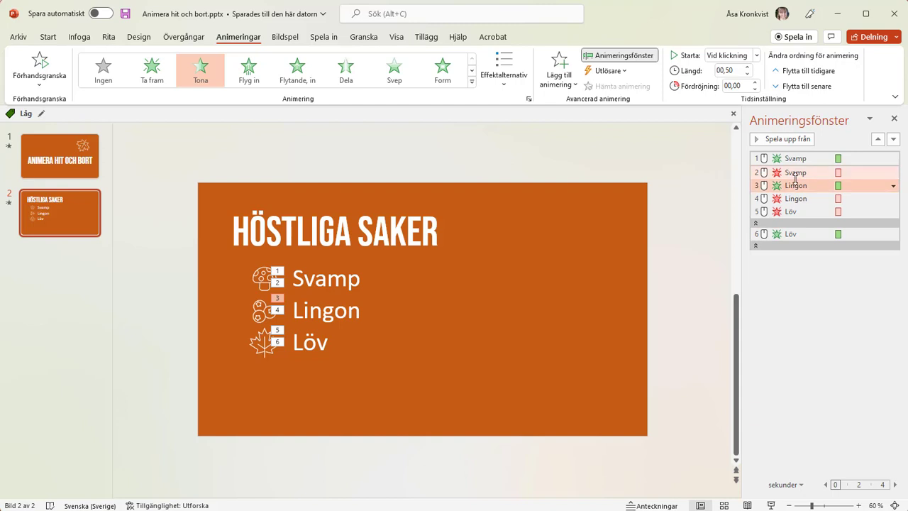
pyautogui.click(794, 186)
pyautogui.moveTo(796, 237); pyautogui.dragTo(790, 210)
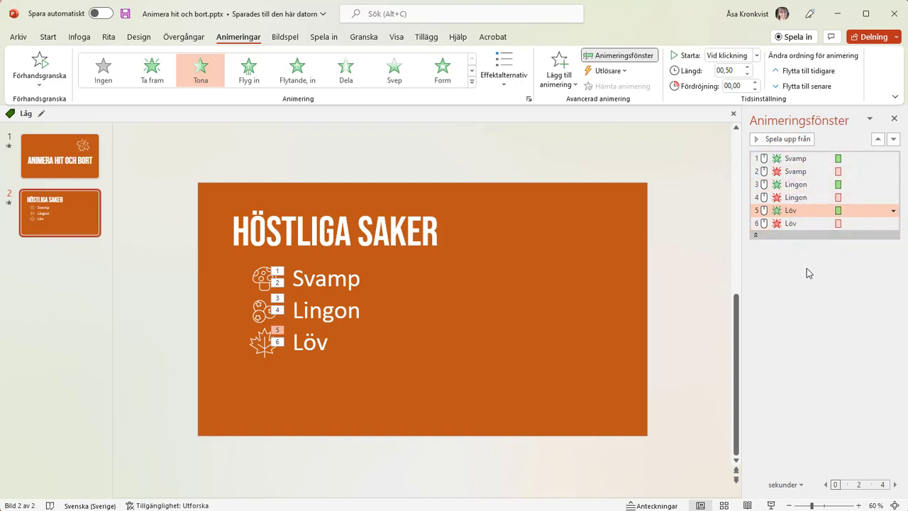
pyautogui.click(39, 66)
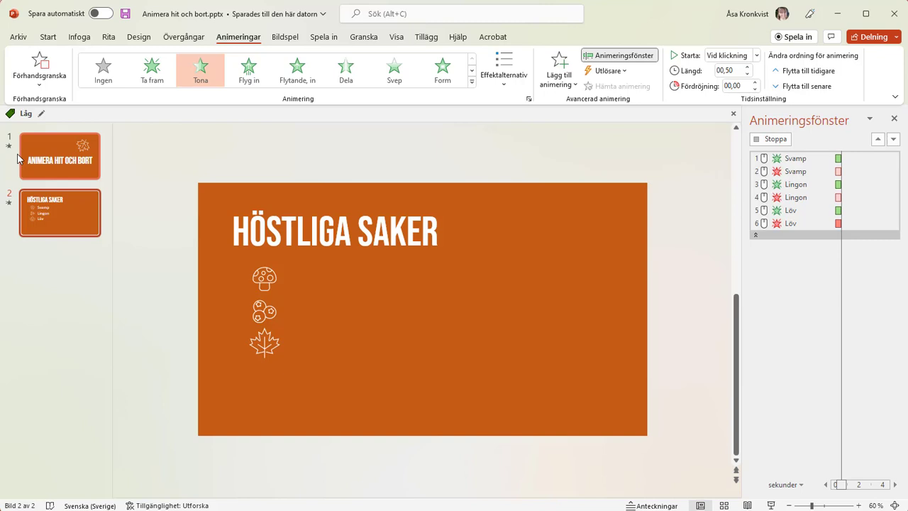
# Step: Clear the animation selection and select the mushroom icon beside Svamp
pyautogui.click(143, 168)
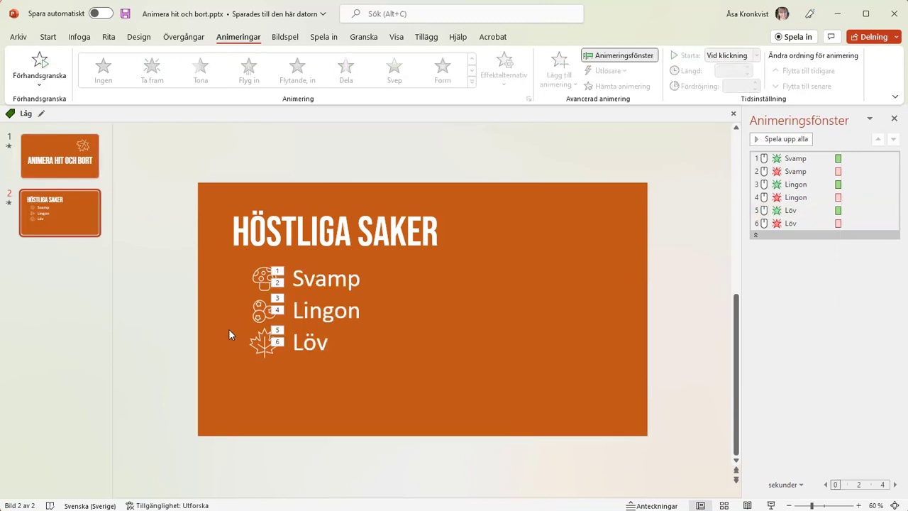
pyautogui.click(262, 281)
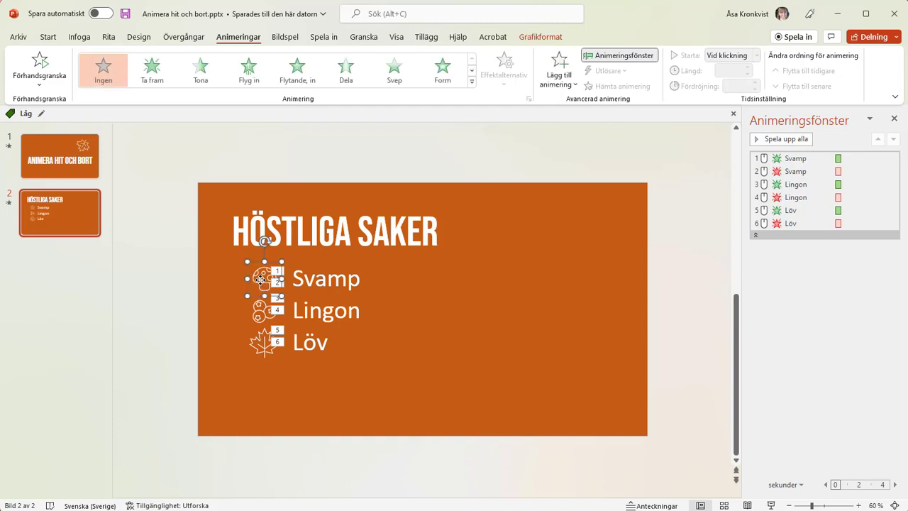
# Step: Give the mushroom icon a Tona fade-in plus a Fade exit
pyautogui.click(200, 68)
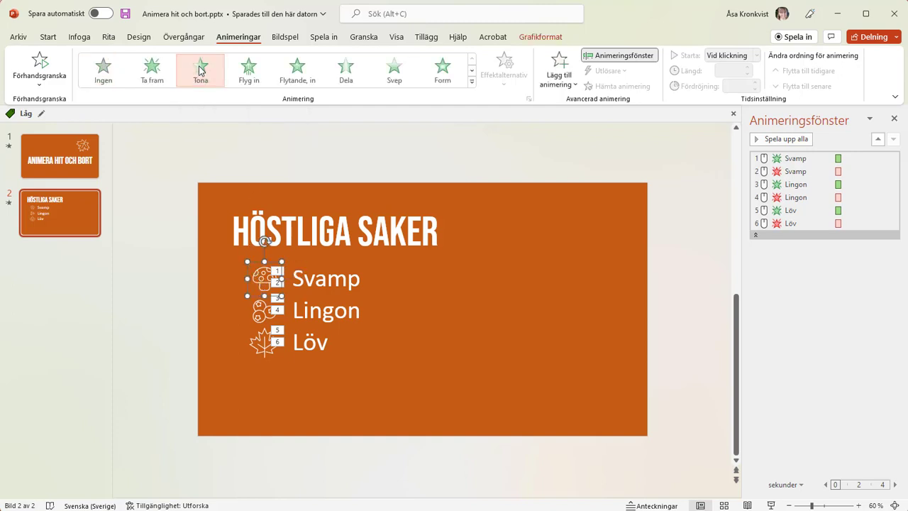
pyautogui.click(262, 278)
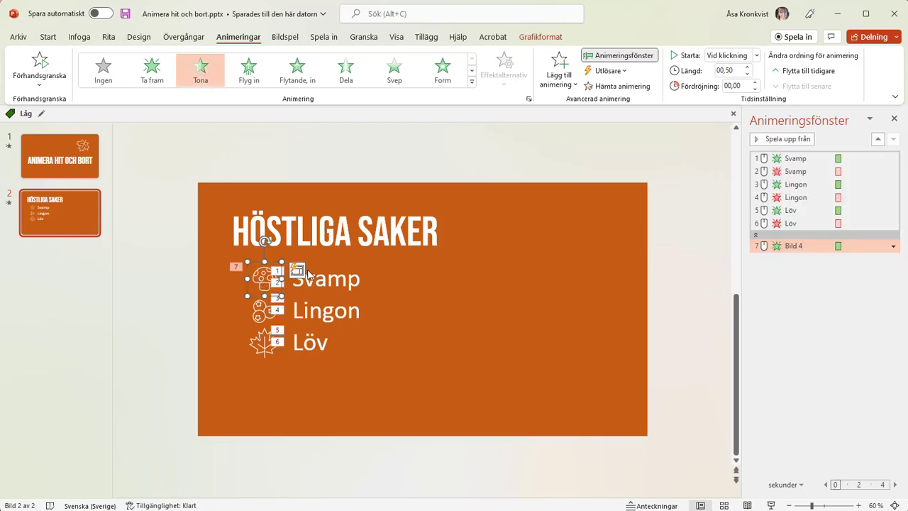
pyautogui.click(573, 84)
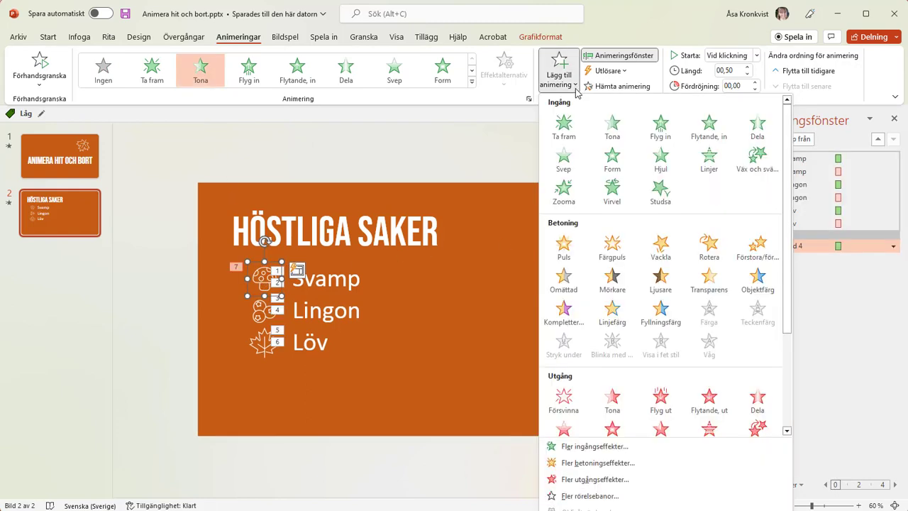
pyautogui.click(614, 401)
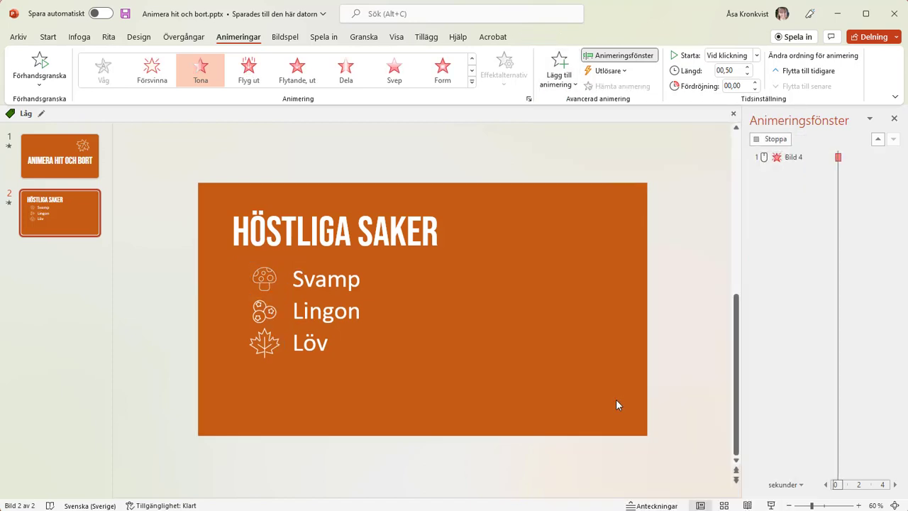
# Step: Give the berry icon beside Lingon a Tona fade-in plus a Fade exit
pyautogui.click(259, 312)
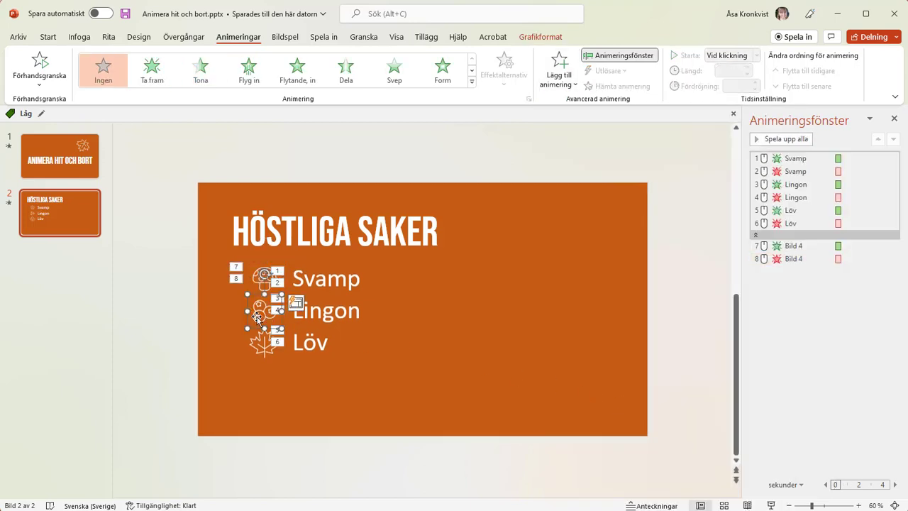
pyautogui.click(205, 80)
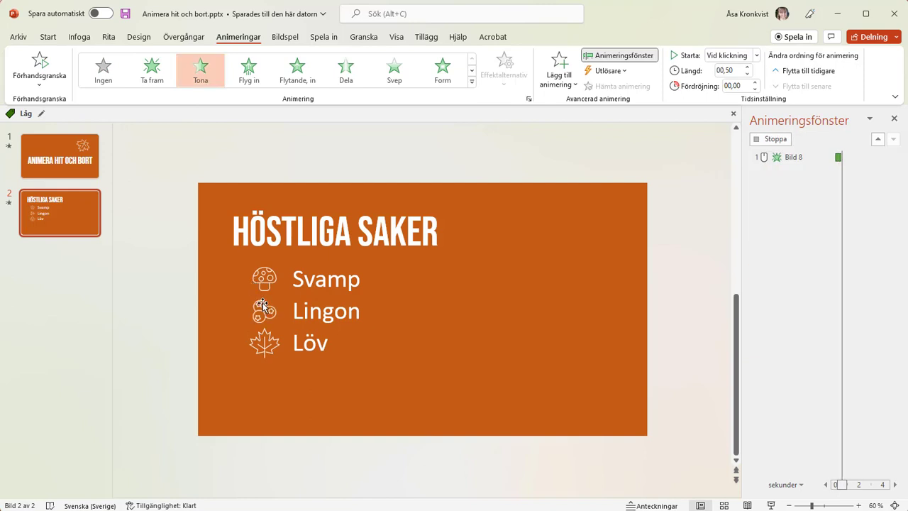
pyautogui.click(559, 71)
pyautogui.click(614, 401)
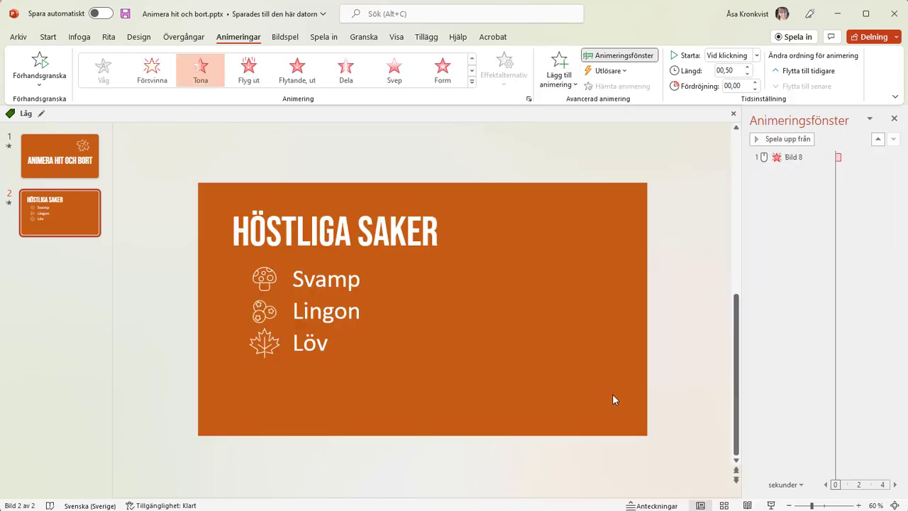
# Step: Give the leaf icon beside Löv a Tona fade-in plus a Fade exit
pyautogui.click(260, 348)
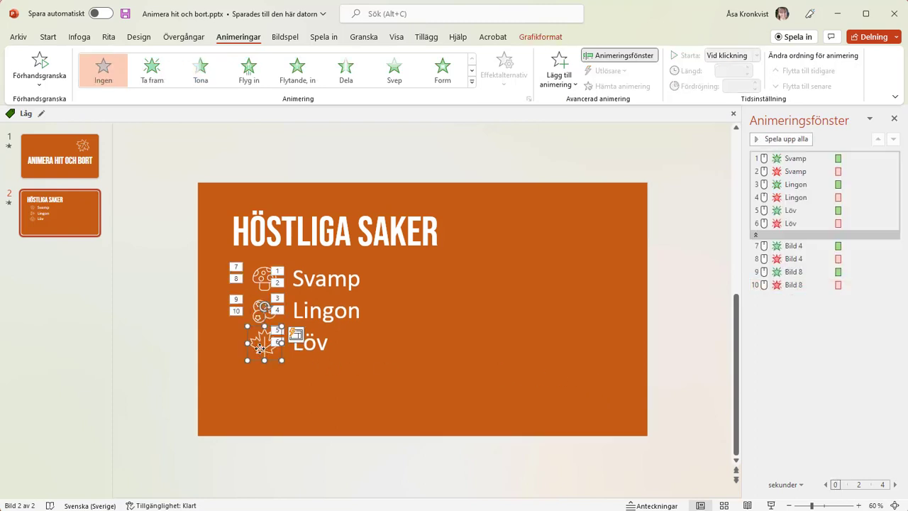
pyautogui.click(206, 78)
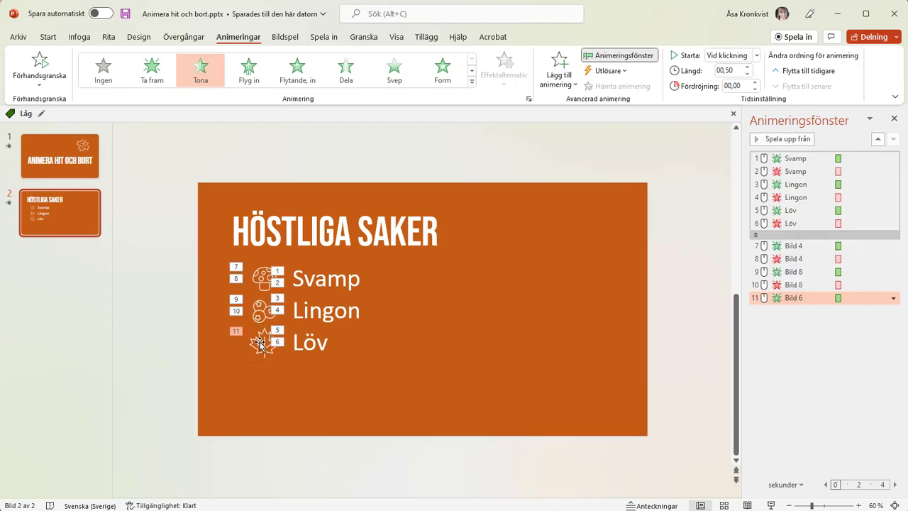
pyautogui.click(572, 84)
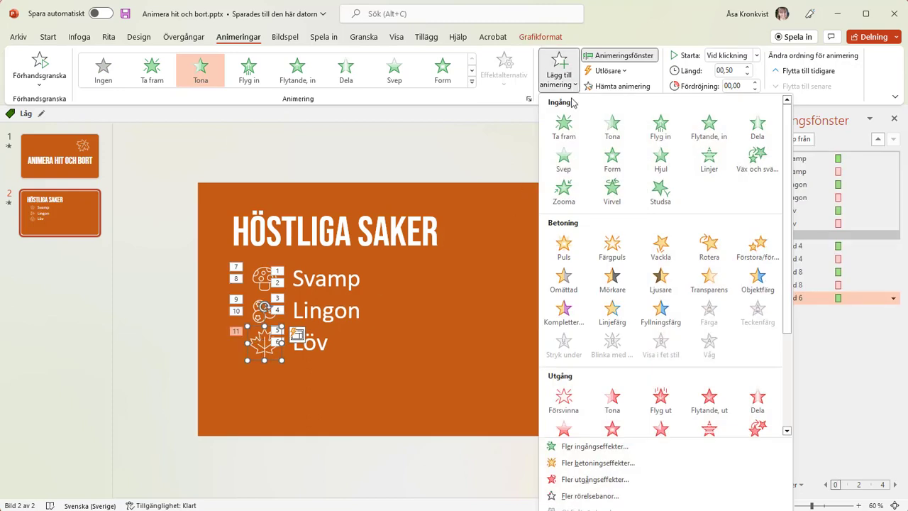
pyautogui.click(616, 398)
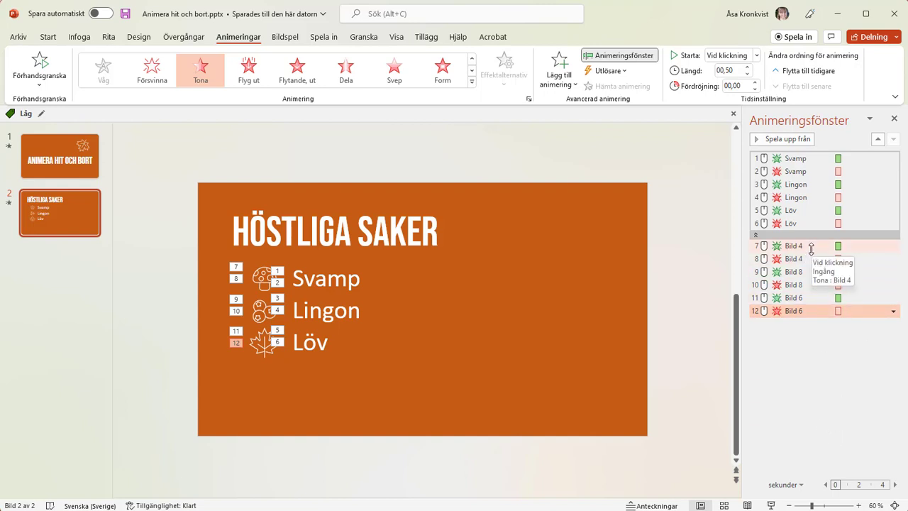
# Step: Move each icon's entrance and exit rows right after the matching Svamp, Lingon and Löv effects
pyautogui.moveTo(811, 249); pyautogui.dragTo(809, 165)
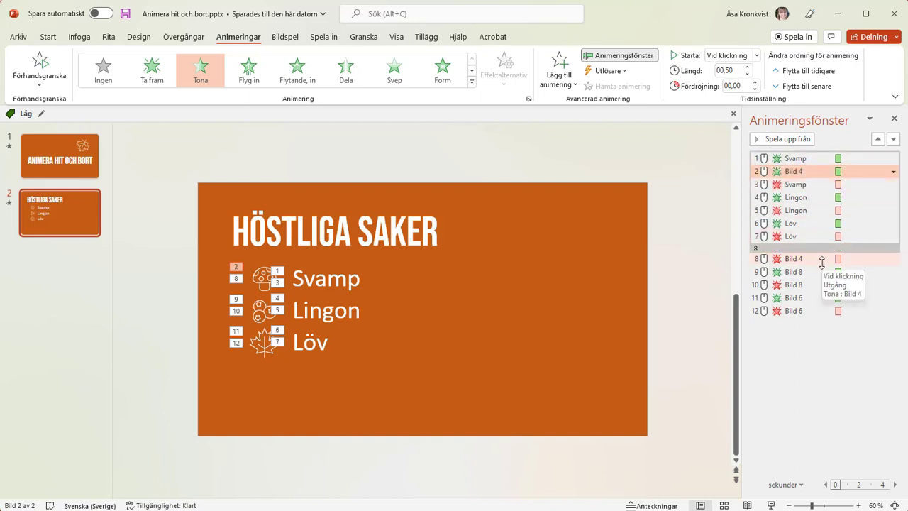
pyautogui.moveTo(821, 263); pyautogui.dragTo(807, 194)
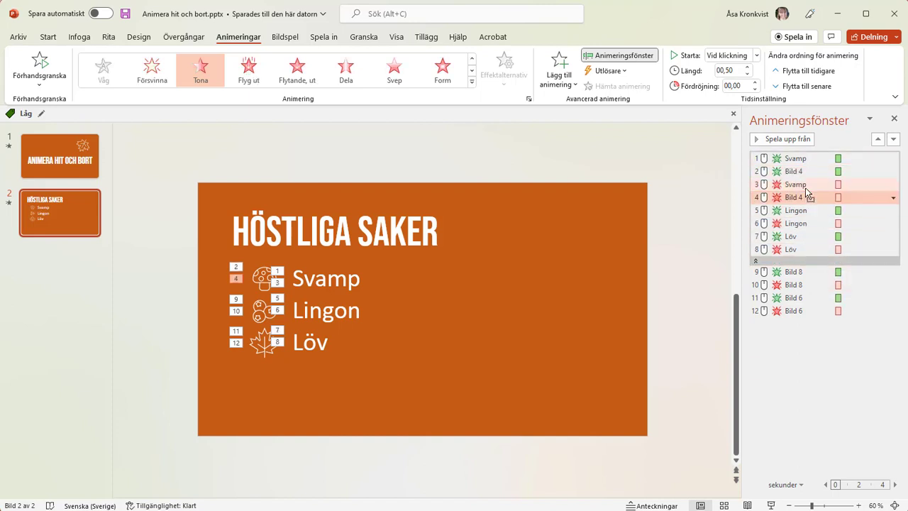
pyautogui.click(808, 273)
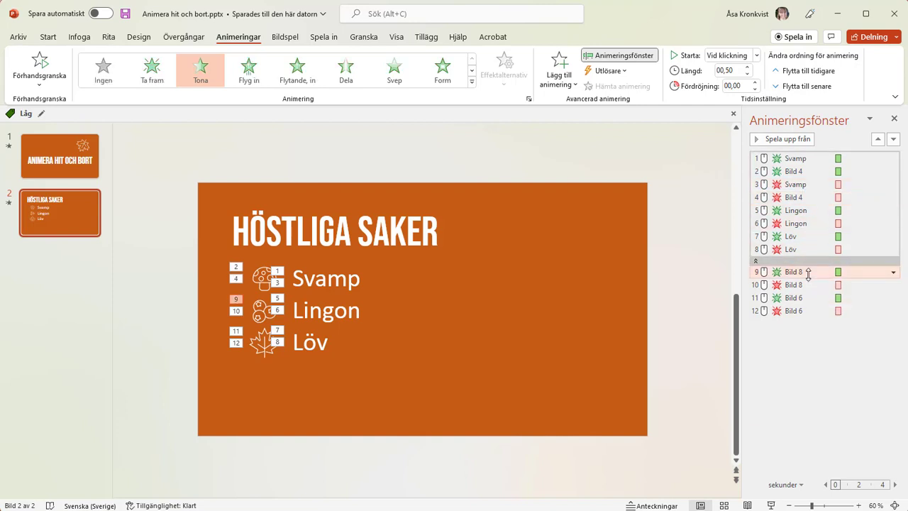
pyautogui.moveTo(809, 272); pyautogui.dragTo(806, 220)
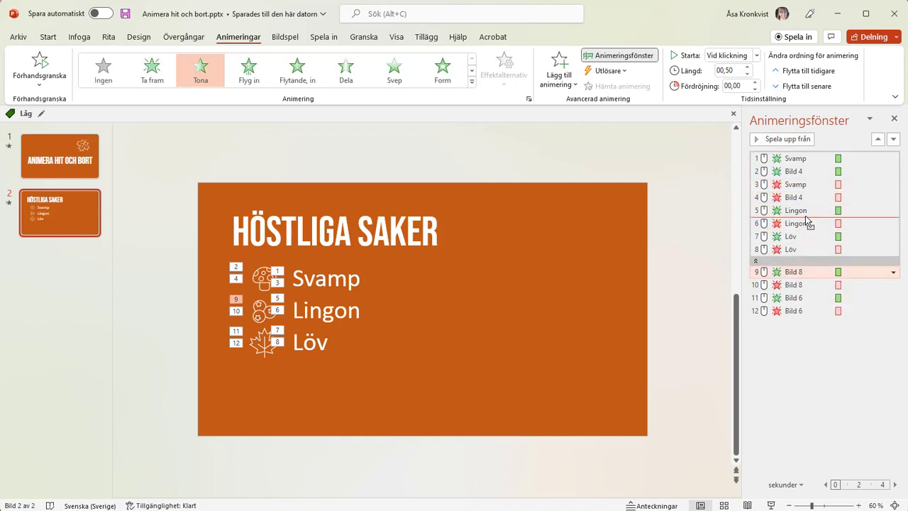
pyautogui.moveTo(811, 284); pyautogui.dragTo(801, 244)
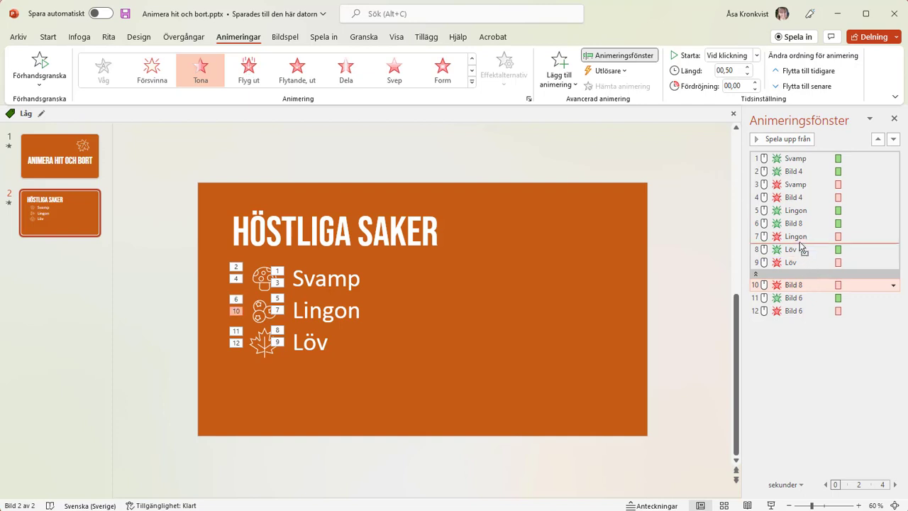
pyautogui.click(810, 298)
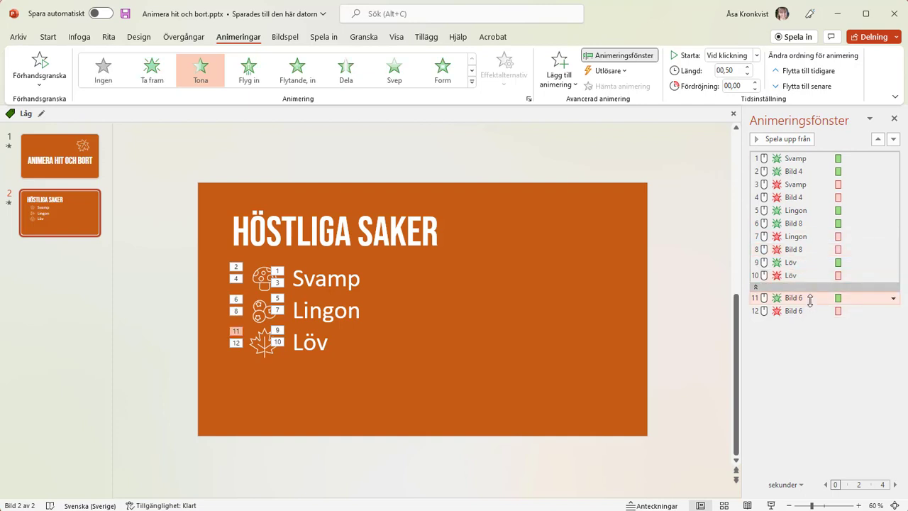
pyautogui.moveTo(809, 298); pyautogui.dragTo(807, 275)
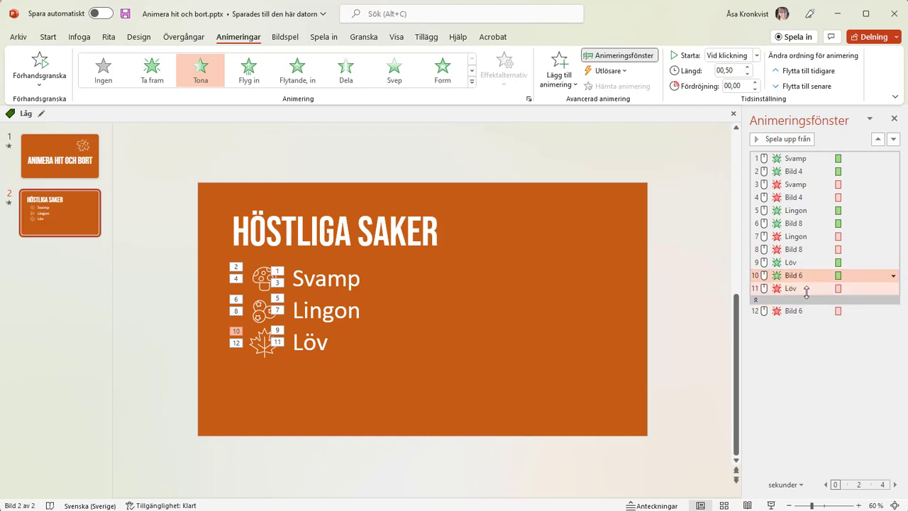
pyautogui.click(814, 312)
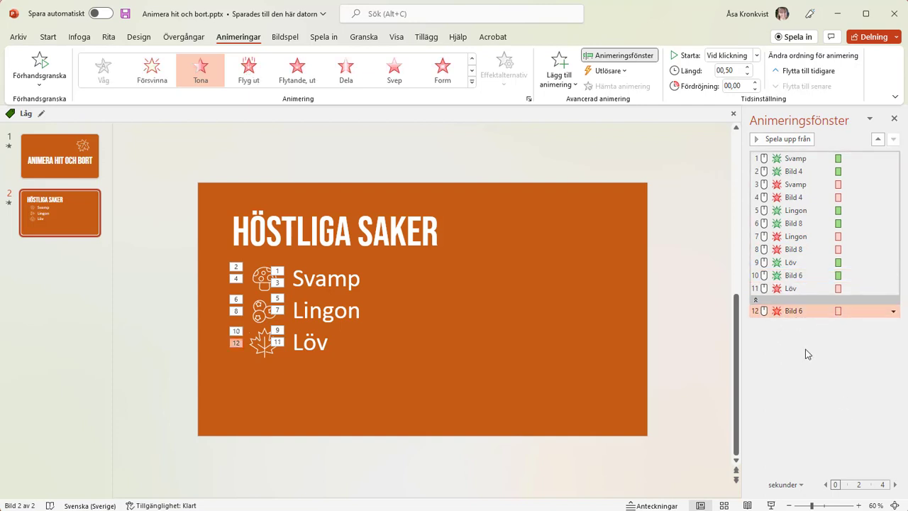
pyautogui.click(703, 191)
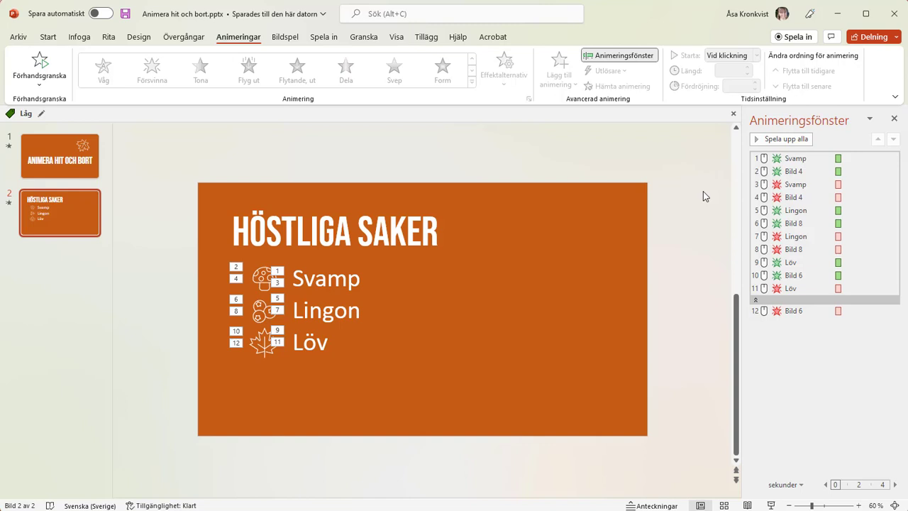
# Step: Review the Svamp and Bild 4 rows, then open Start timing for Bild 4's entrance
pyautogui.click(868, 159)
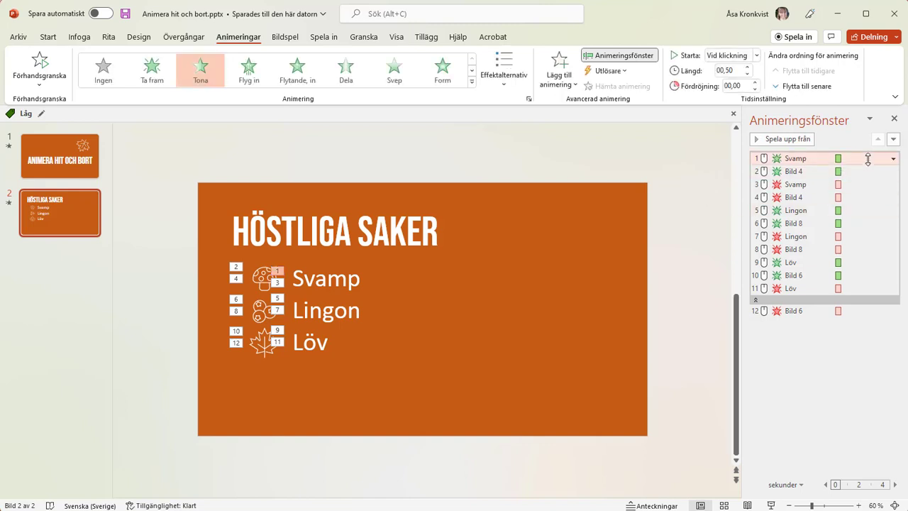
pyautogui.click(866, 168)
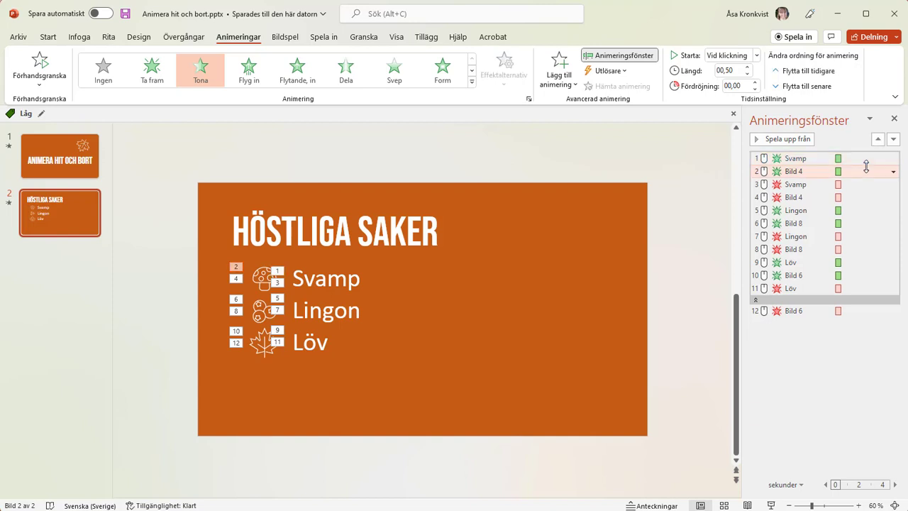
pyautogui.click(870, 186)
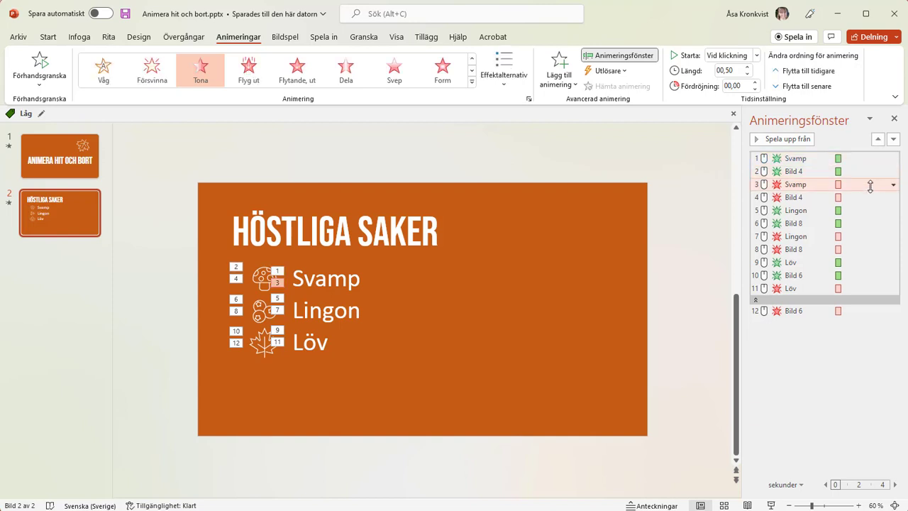
pyautogui.click(873, 200)
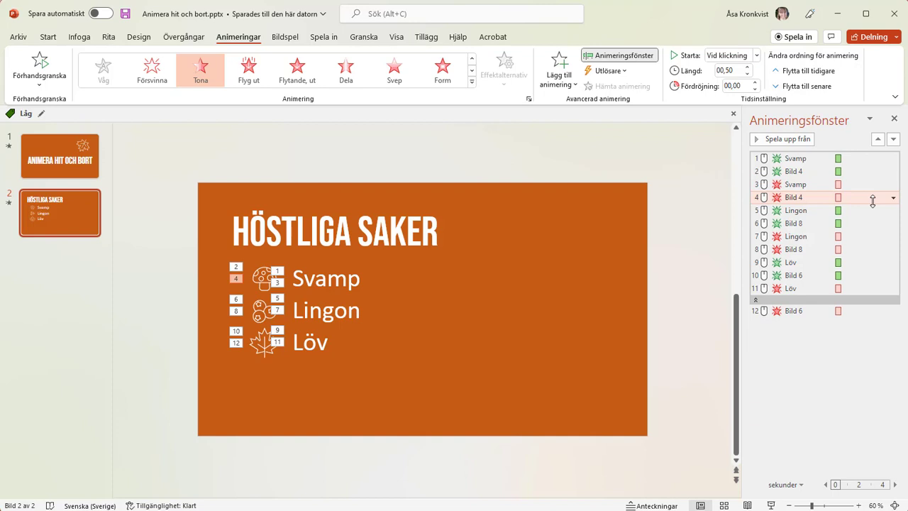
pyautogui.click(875, 170)
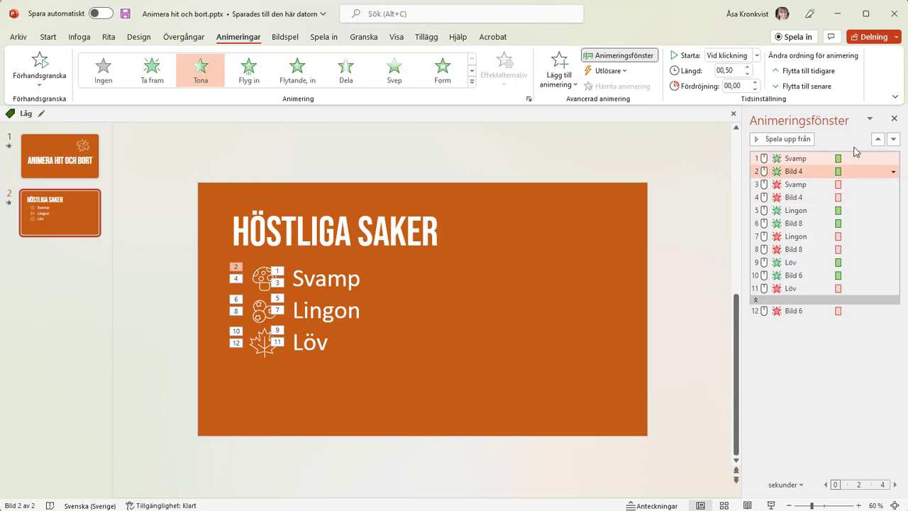
pyautogui.click(757, 55)
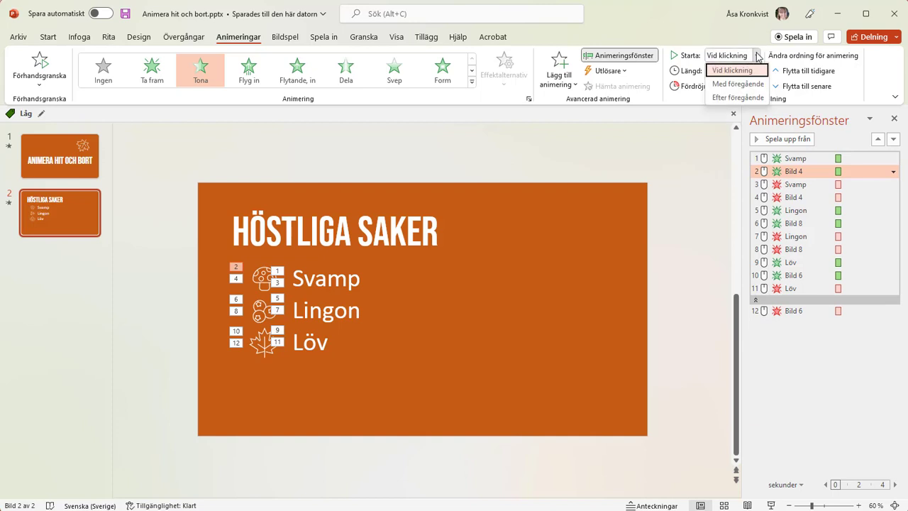
# Step: Set Bild 4's fade-in and fade-out to start With Previous, alongside Svamp
pyautogui.click(759, 88)
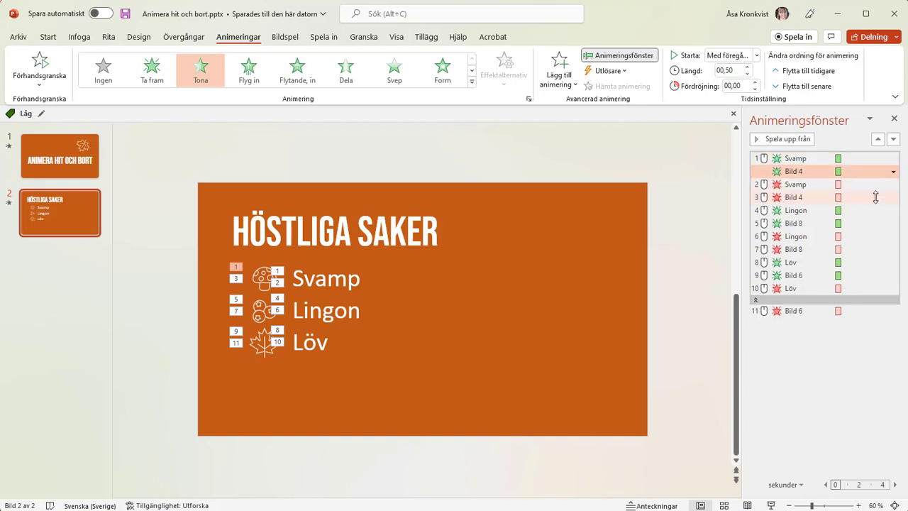
pyautogui.click(875, 198)
pyautogui.click(757, 56)
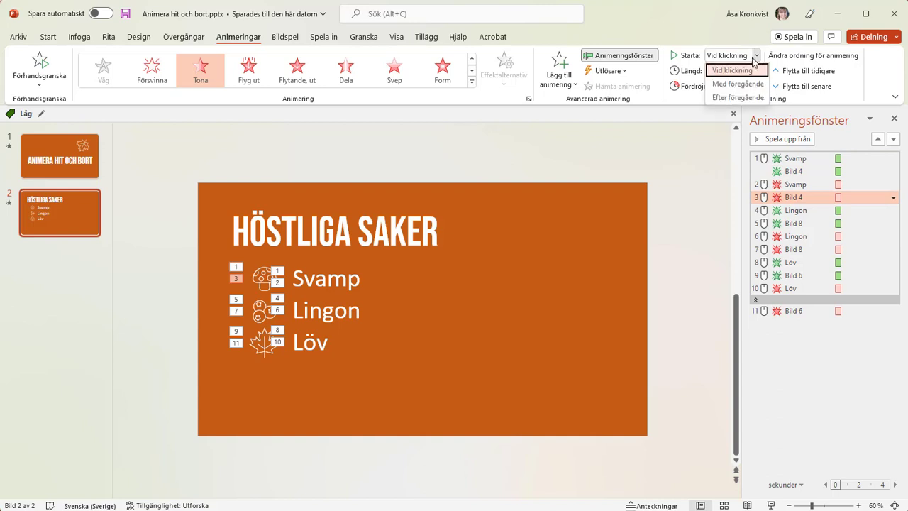
pyautogui.click(741, 83)
# Step: Set Bild 8's entrance and exit fades to With Previous so they follow Lingon
pyautogui.click(855, 223)
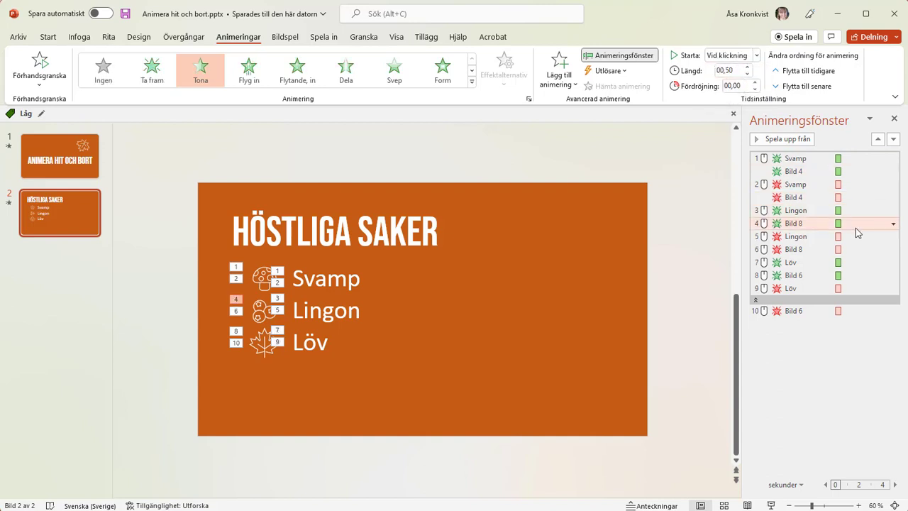
pyautogui.click(756, 56)
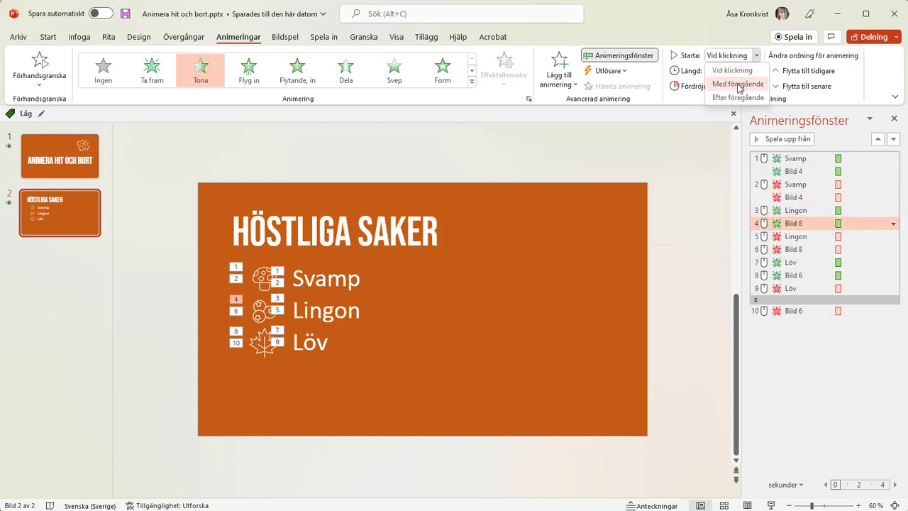
pyautogui.click(742, 82)
pyautogui.click(872, 249)
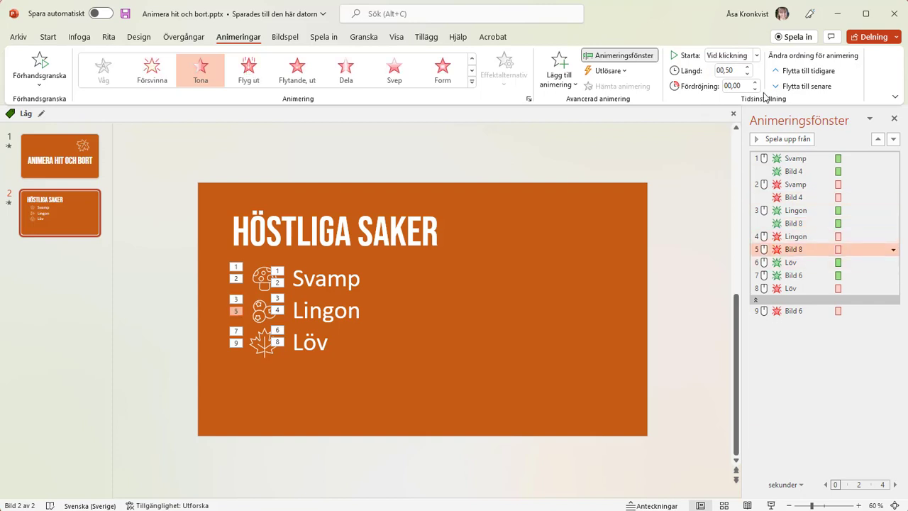
pyautogui.click(757, 55)
pyautogui.click(741, 84)
# Step: Set Bild 6's entrance and exit fades to With Previous so they follow Löv
pyautogui.click(867, 276)
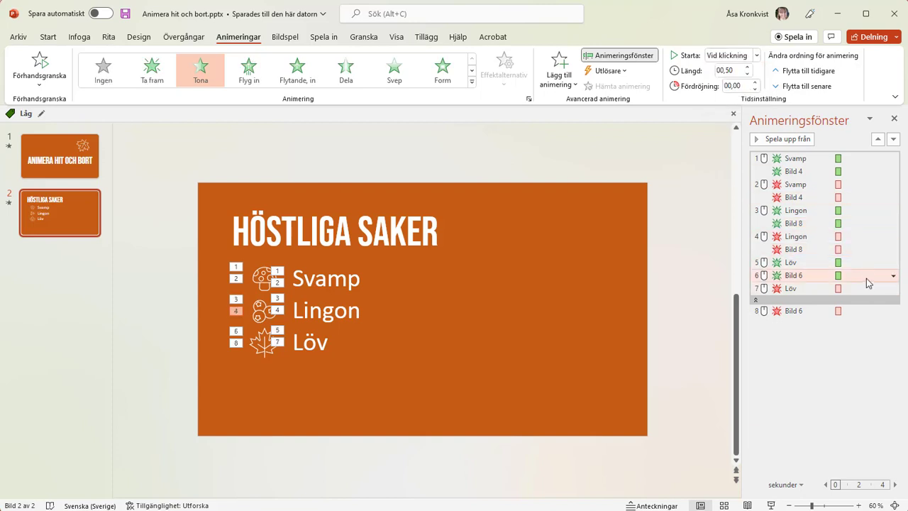
pyautogui.click(756, 55)
pyautogui.click(747, 86)
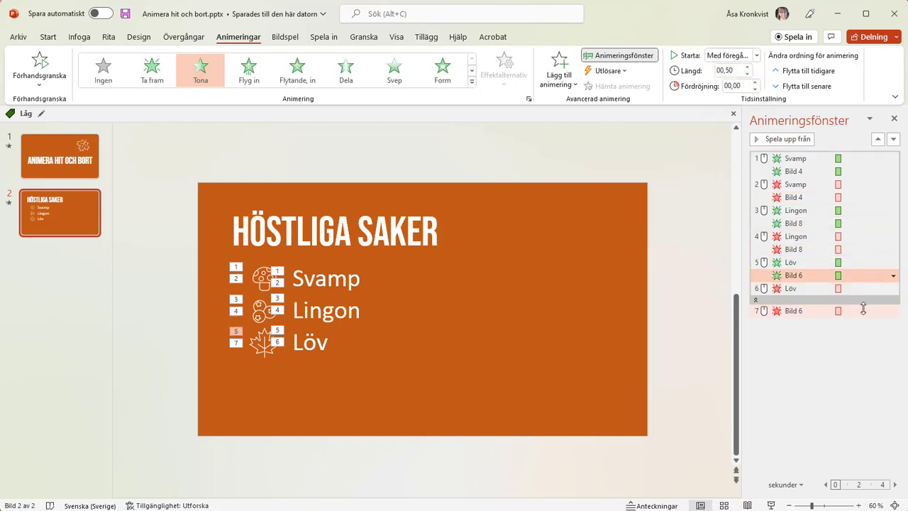
pyautogui.click(864, 311)
pyautogui.click(757, 55)
pyautogui.click(741, 84)
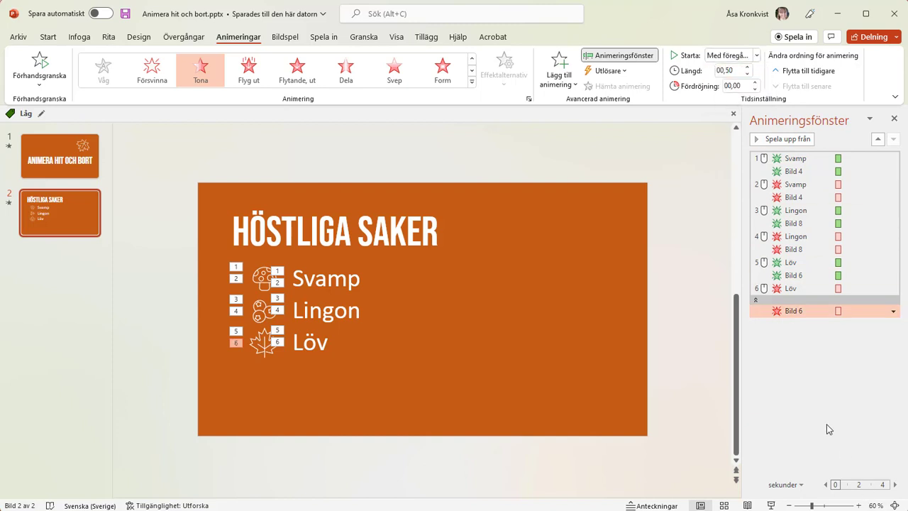